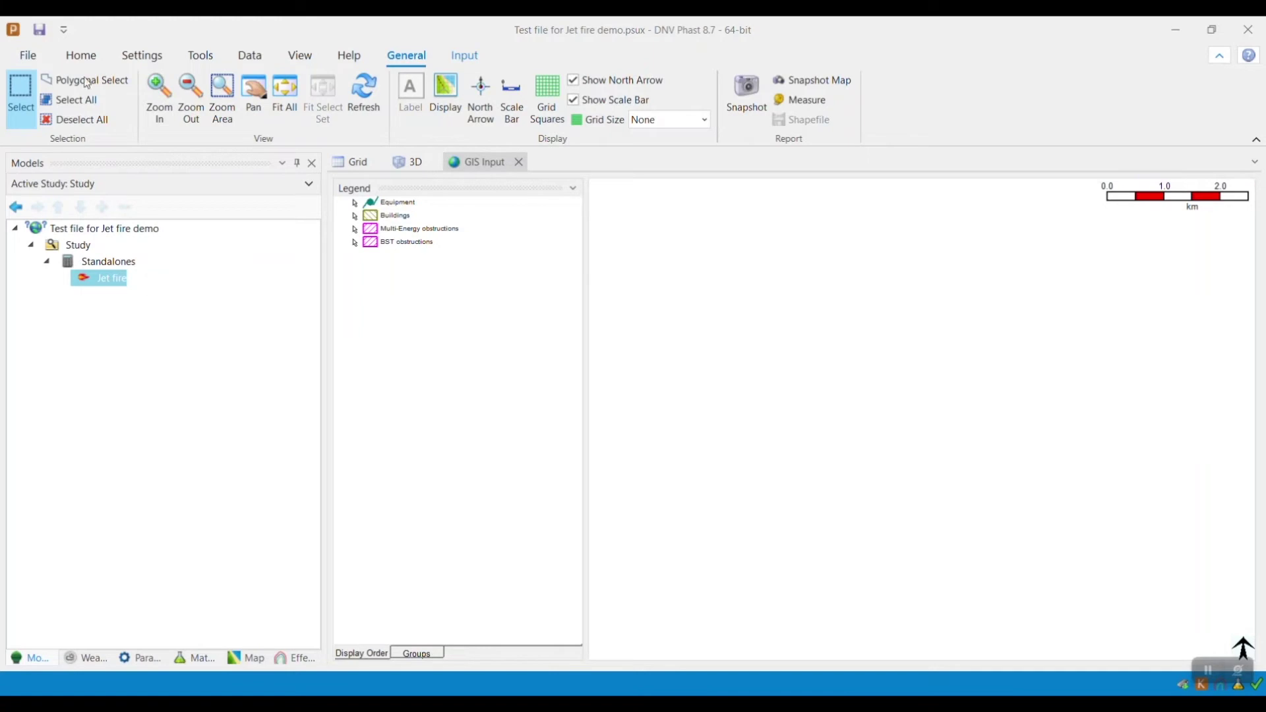
Look up the Temporary files folder path in Application Preferences, then close the dialog
left_click(29, 56)
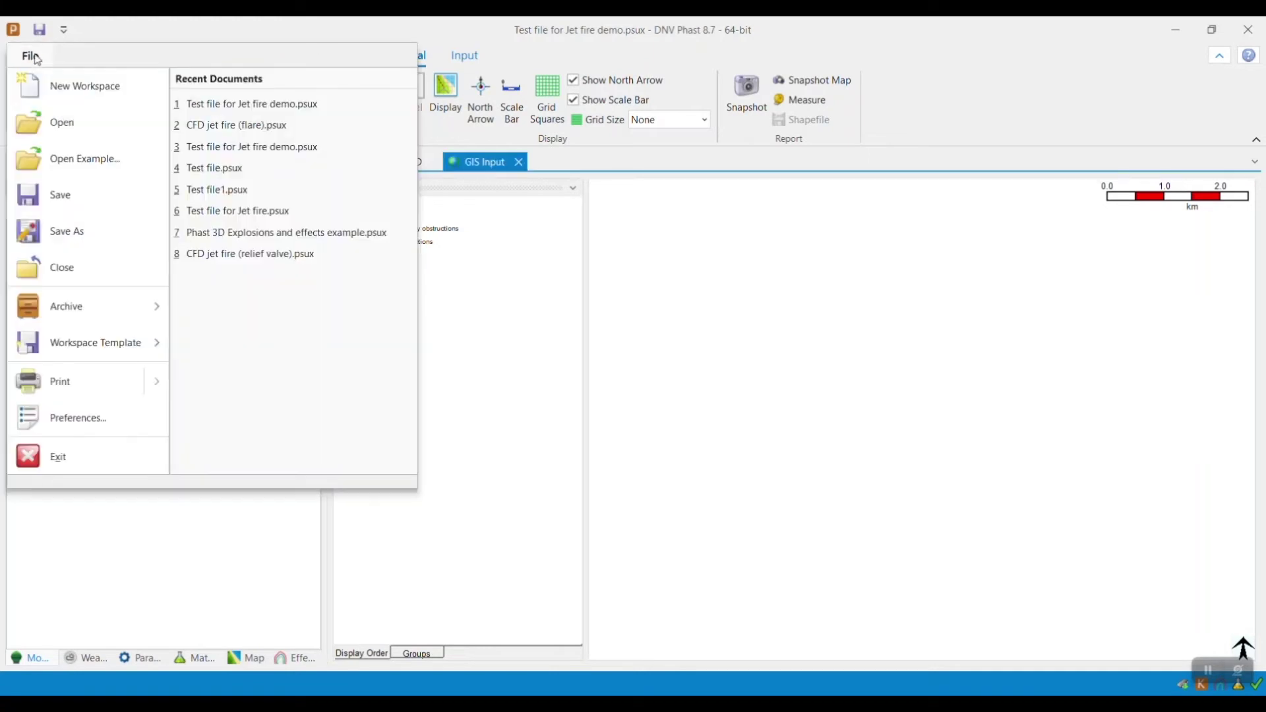
left_click(126, 429)
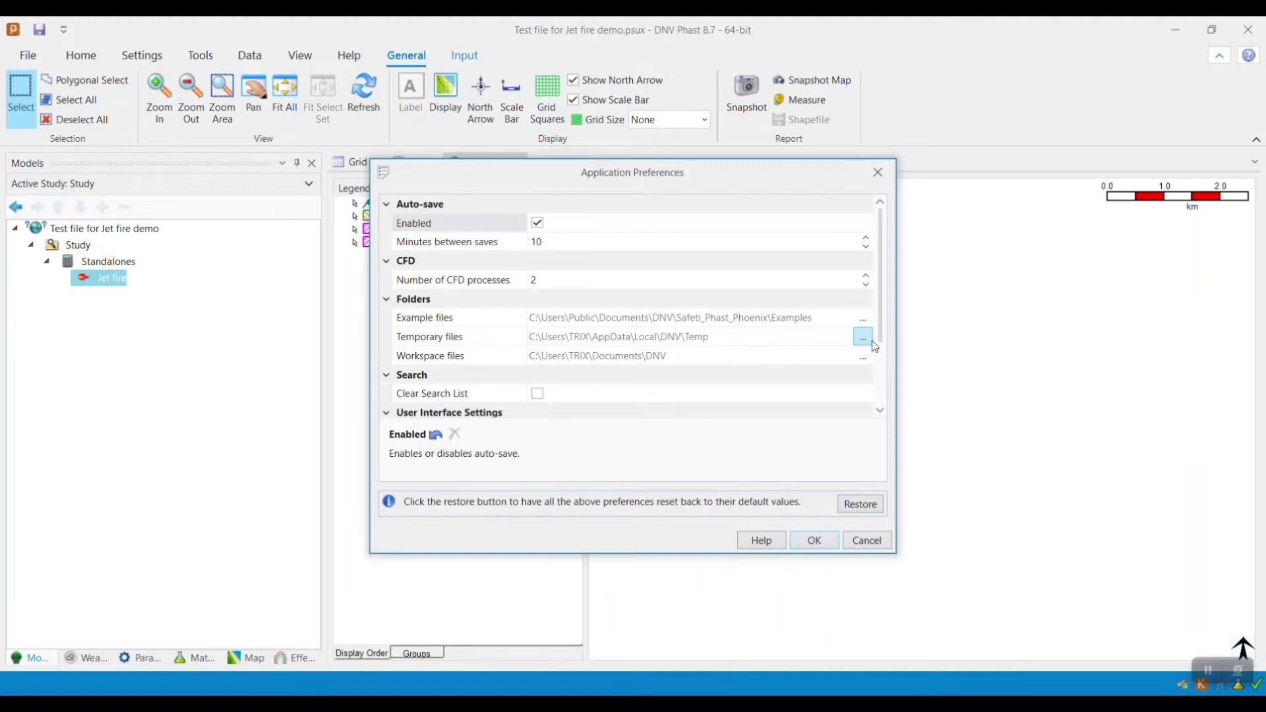
left_click(857, 538)
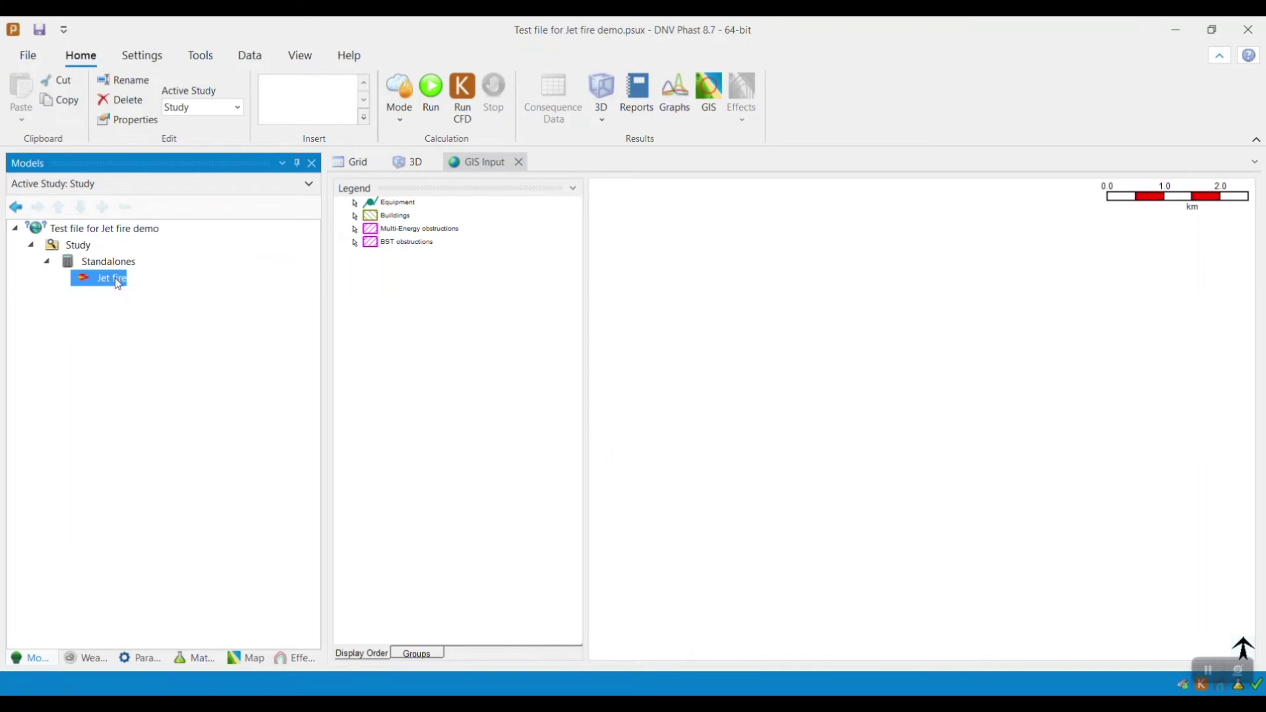
Run the jet fire CFD calculation with weather Category 5D and show its 3D flame isosurface
left_click(464, 99)
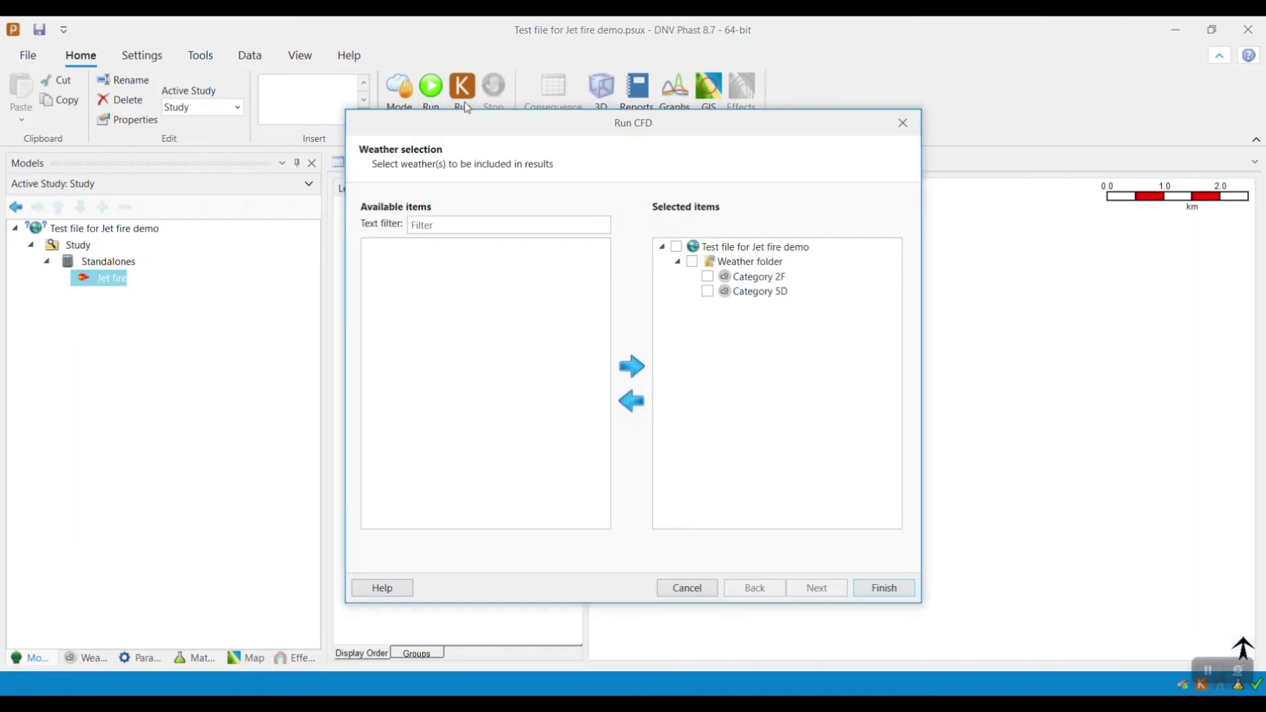
left_click(761, 292)
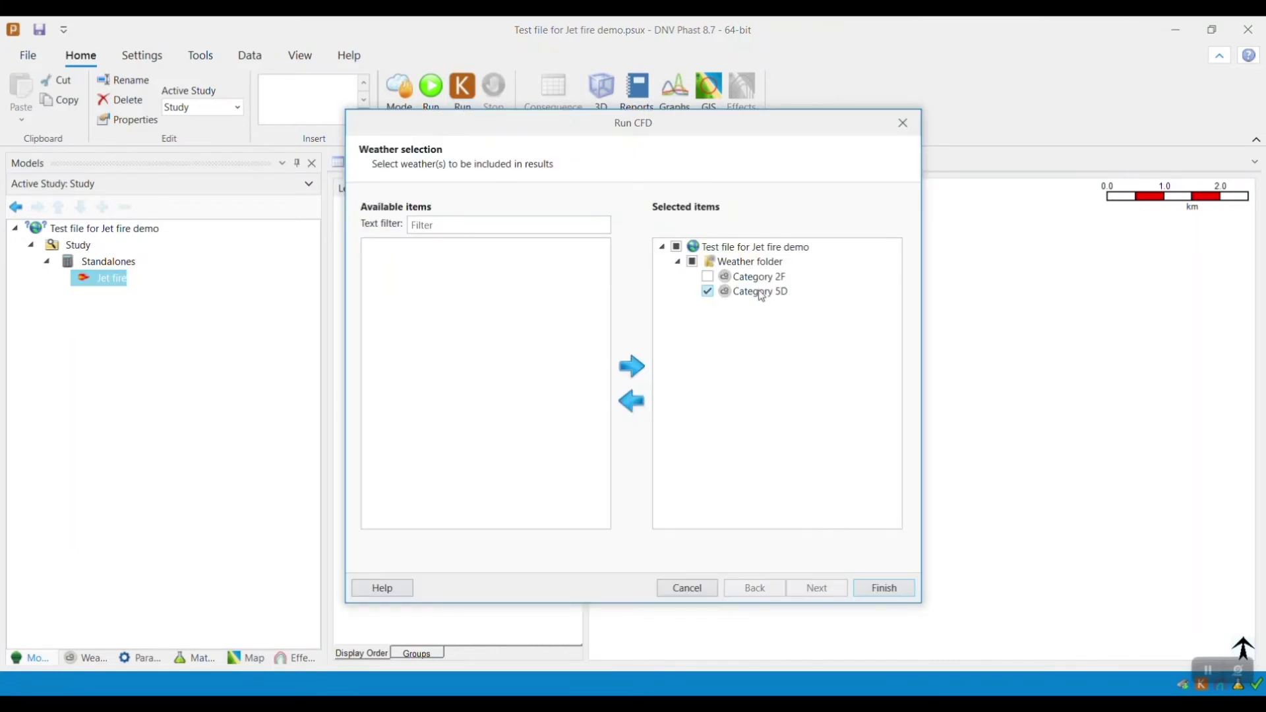
left_click(641, 404)
left_click(886, 590)
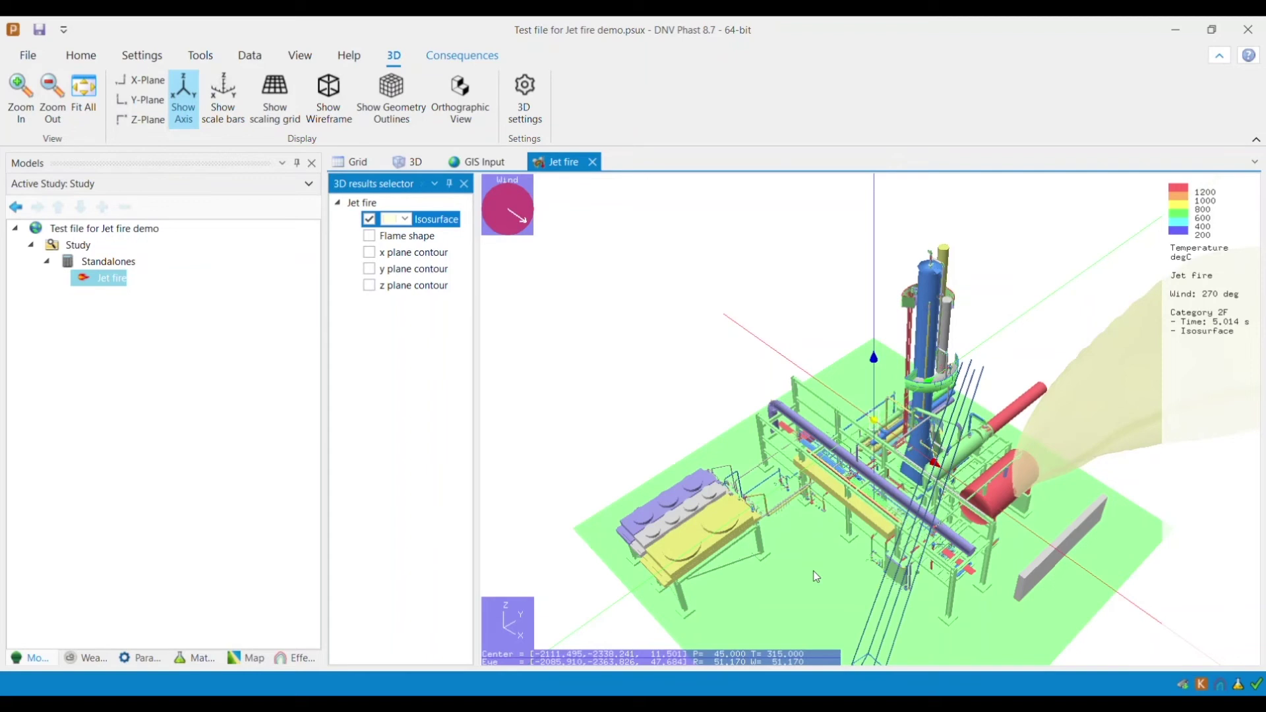
Switch to File Explorer and browse to C:\Users\<user profile>\AppData
left_click(252, 700)
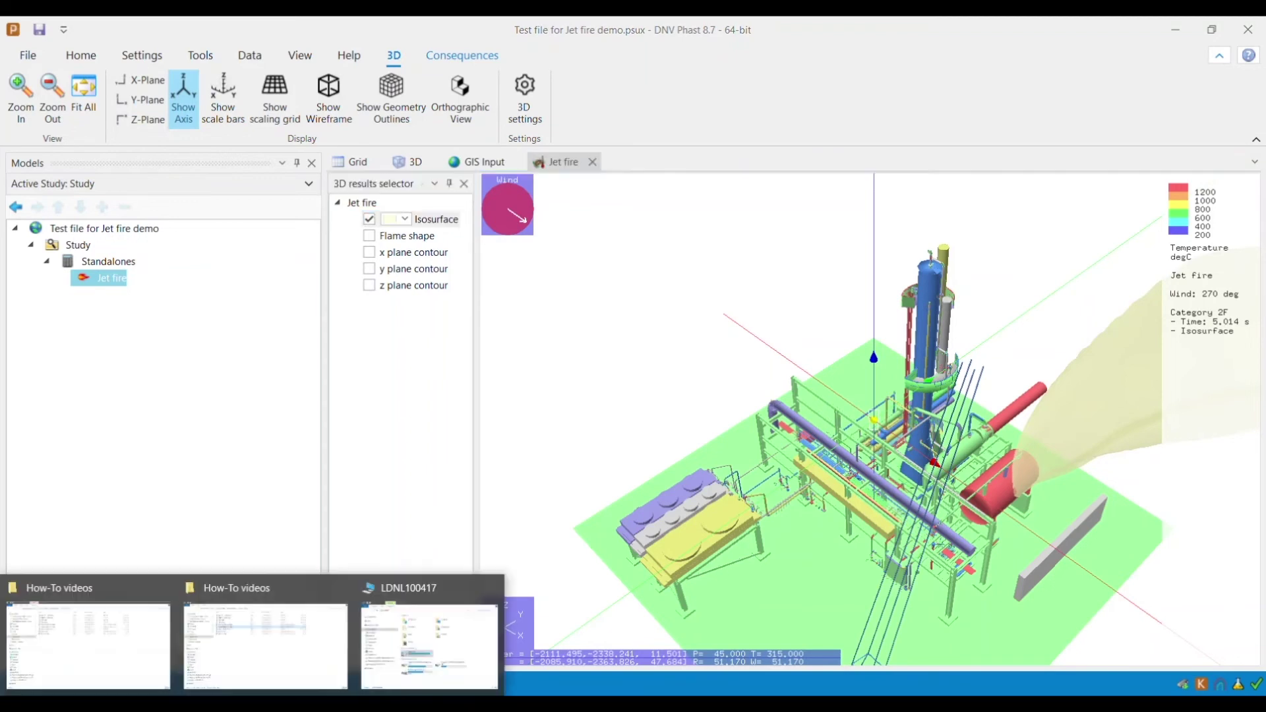
left_click(443, 673)
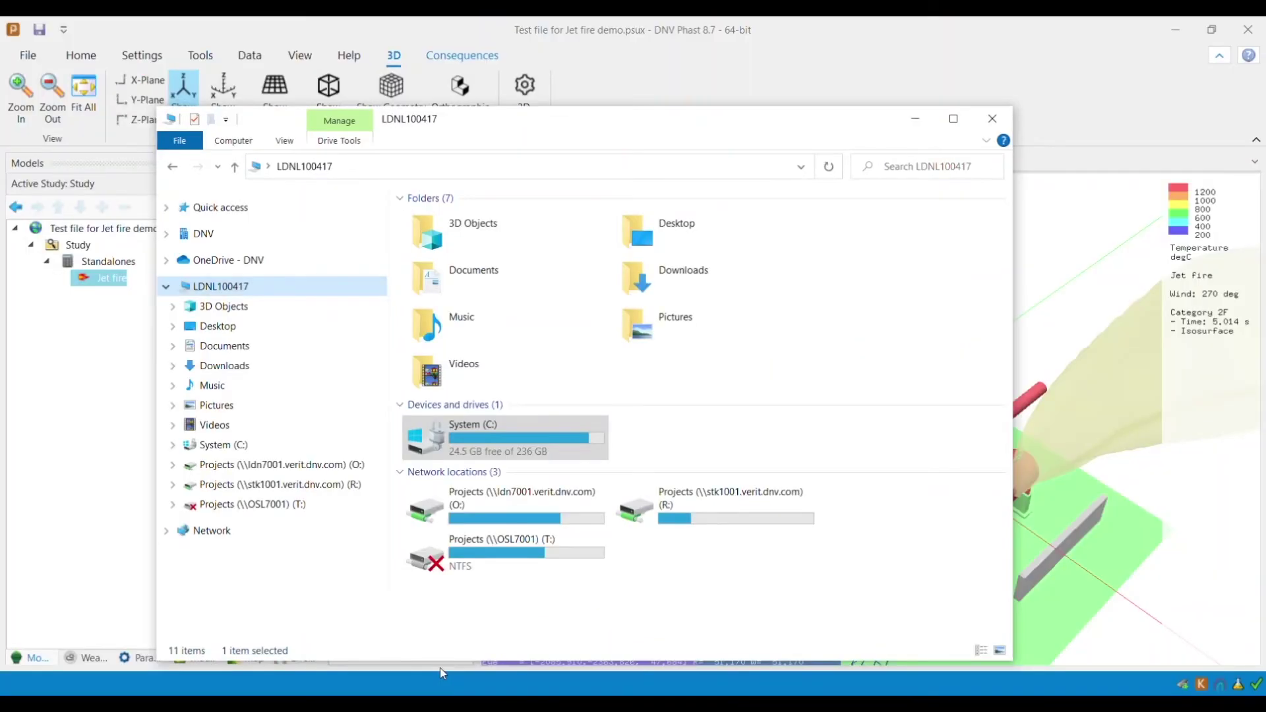
double_click(517, 437)
double_click(508, 417)
double_click(488, 346)
double_click(476, 298)
Open Local\DNV\Temp\Safeti_Phast_Phoenix and the latest run folder, scrolling through its kfxview JPG frames
double_click(461, 220)
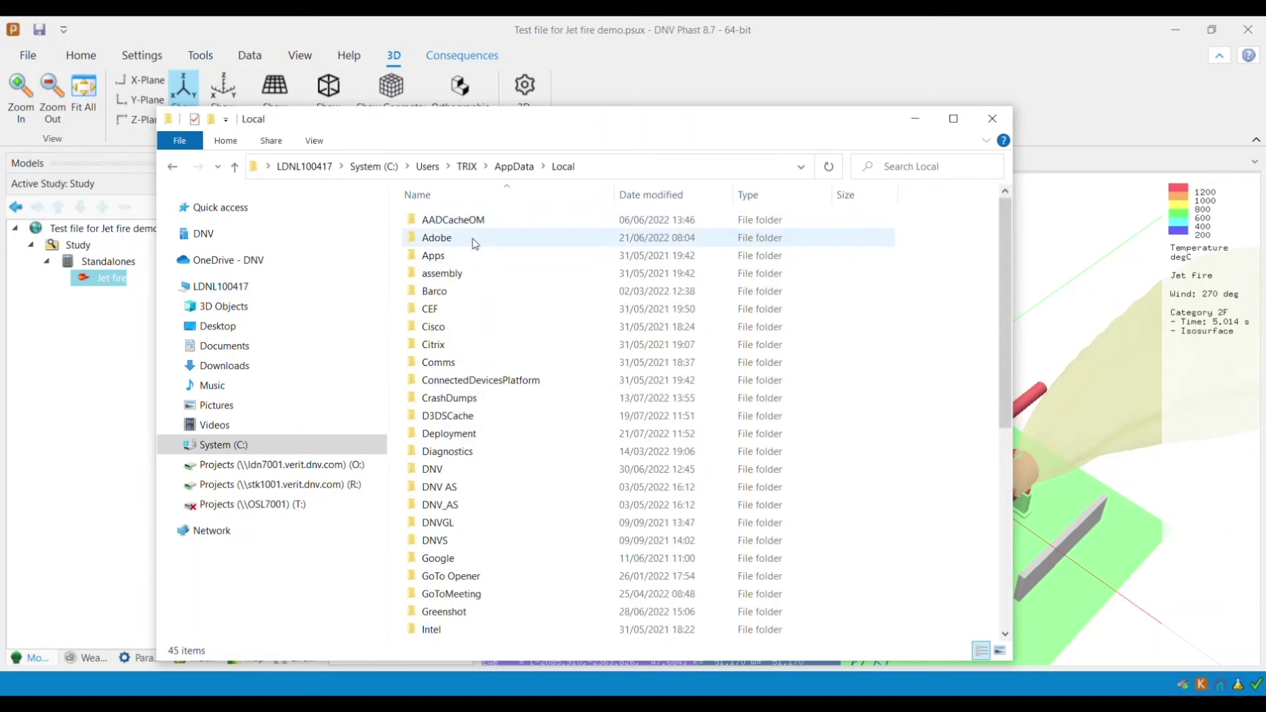
double_click(465, 468)
double_click(461, 293)
double_click(475, 238)
left_click(540, 223)
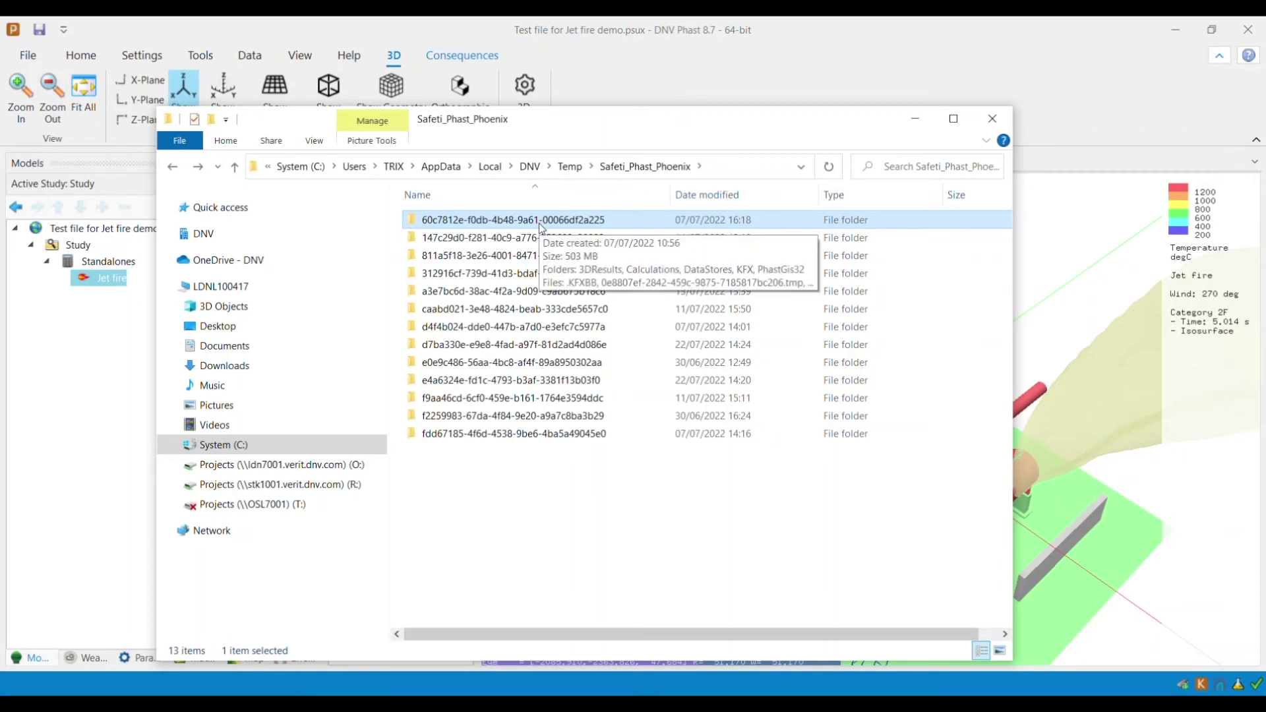
double_click(540, 226)
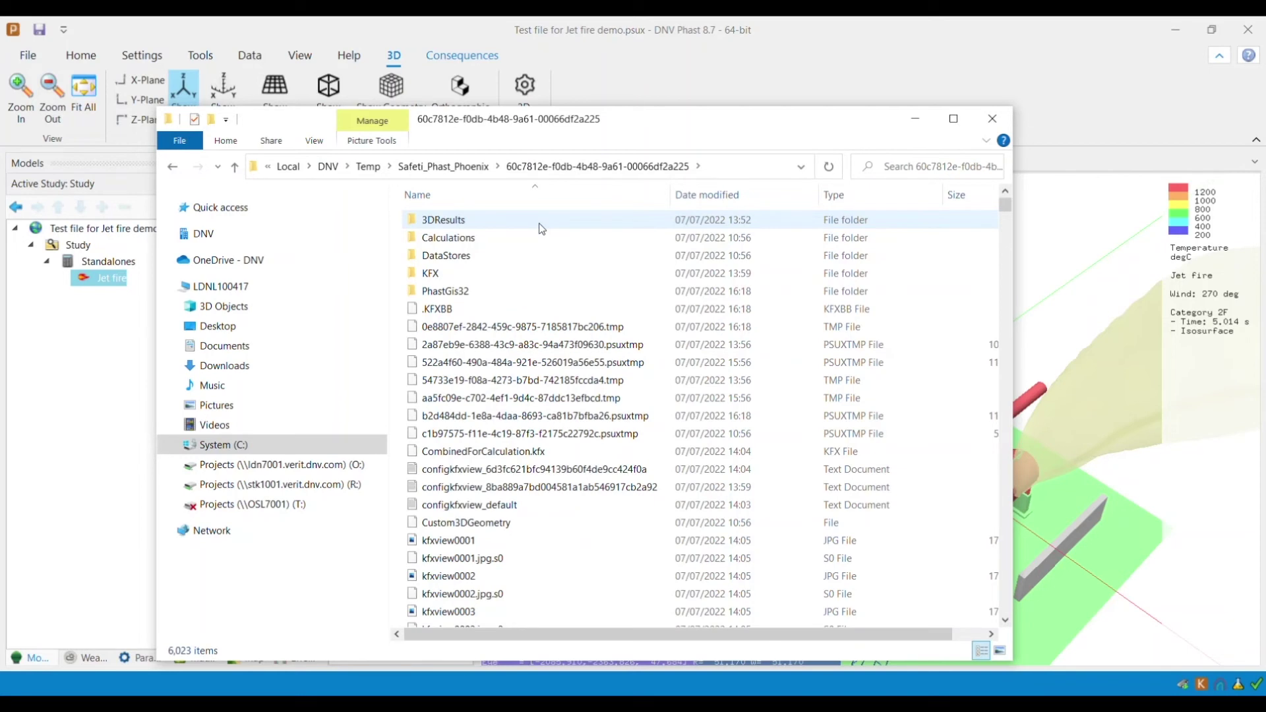
scroll(518, 544, "down", 4)
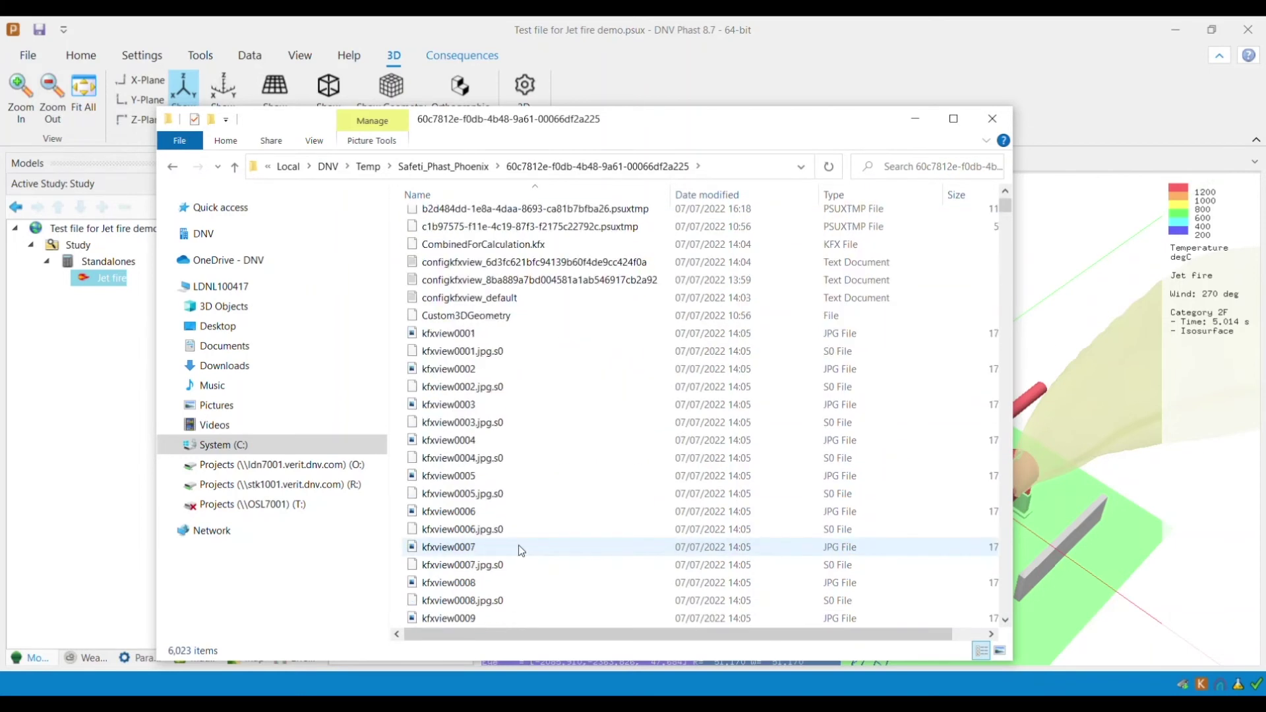
scroll(518, 545, "down", 1)
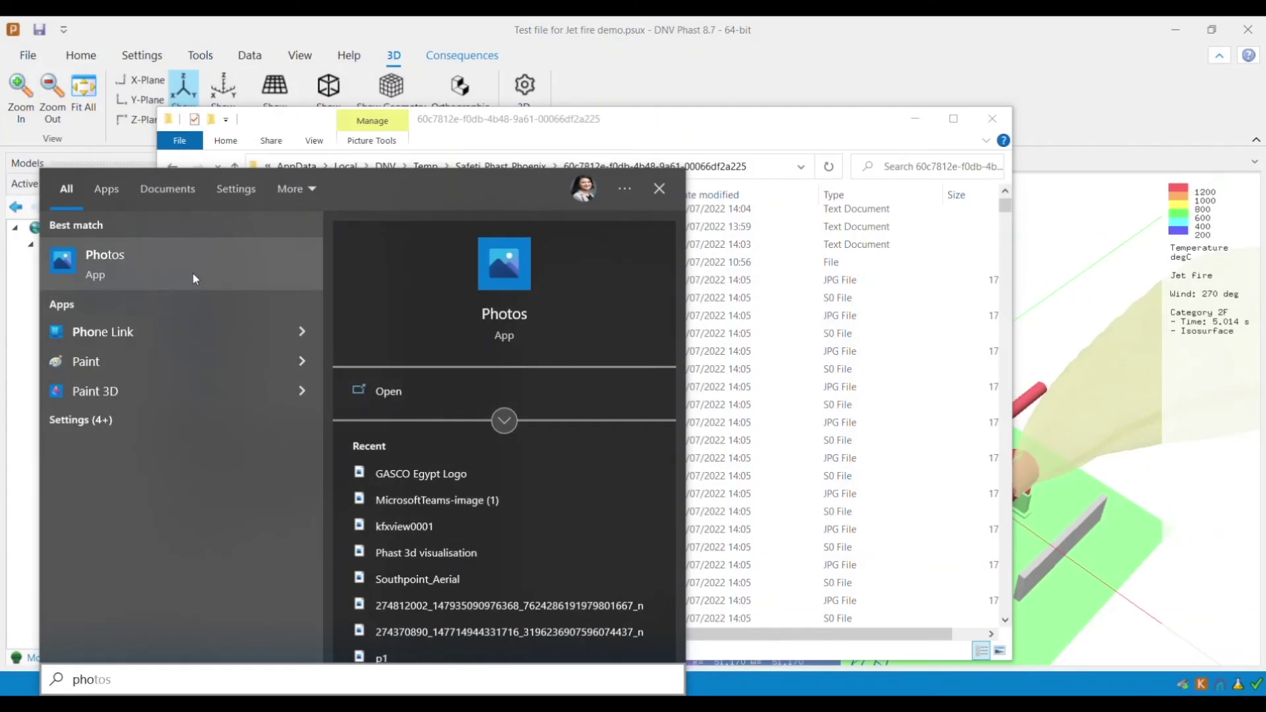
Launch Photos, go to the Video Editor and create a new video project named 'Test'
left_click(193, 273)
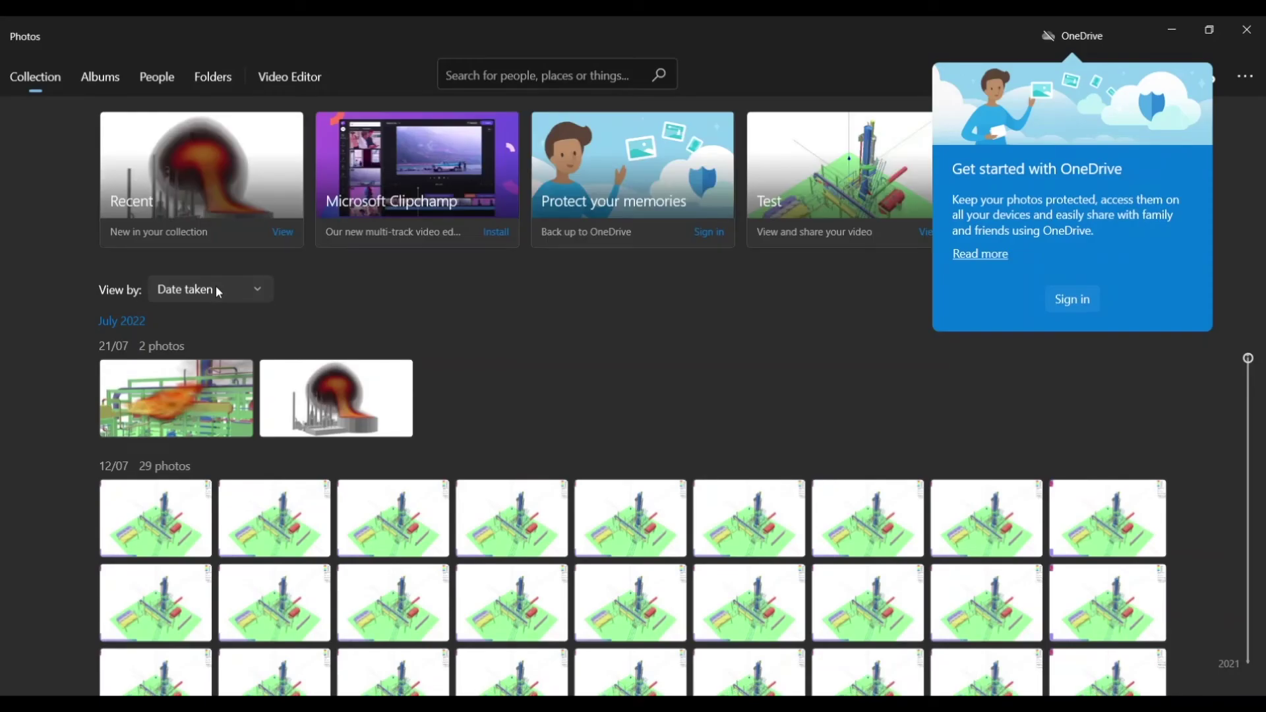
left_click(290, 78)
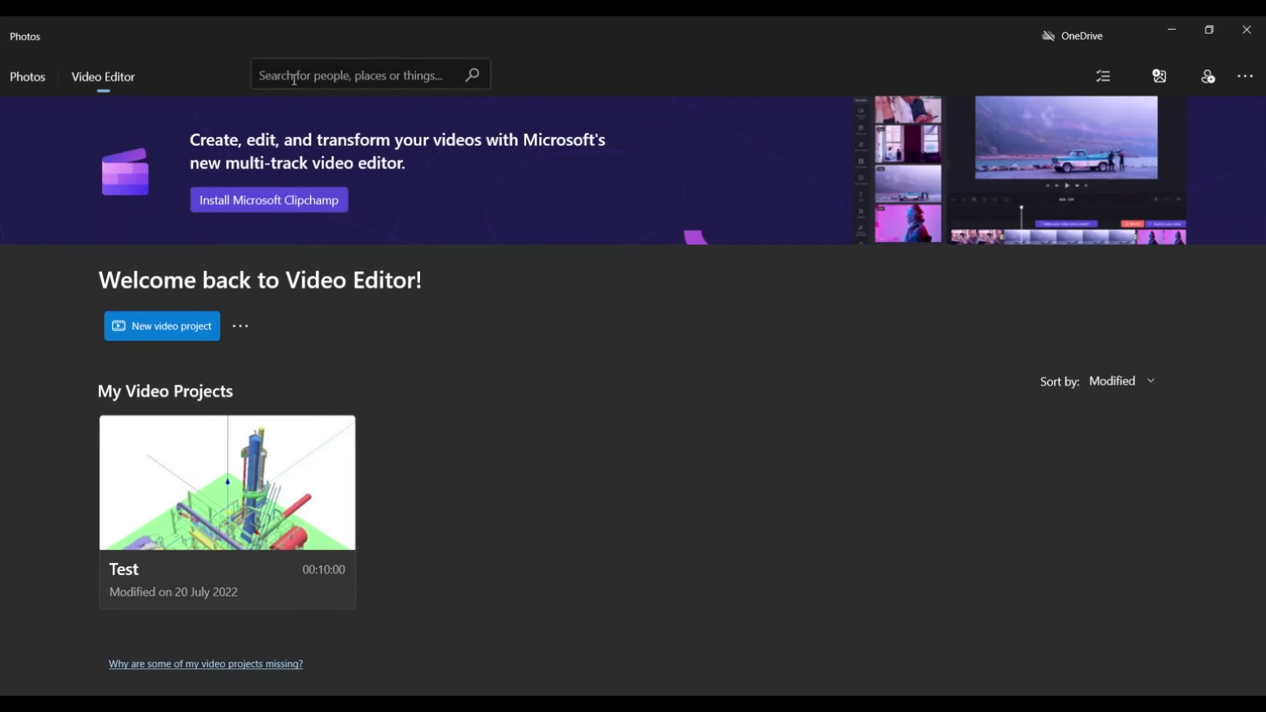
left_click(186, 333)
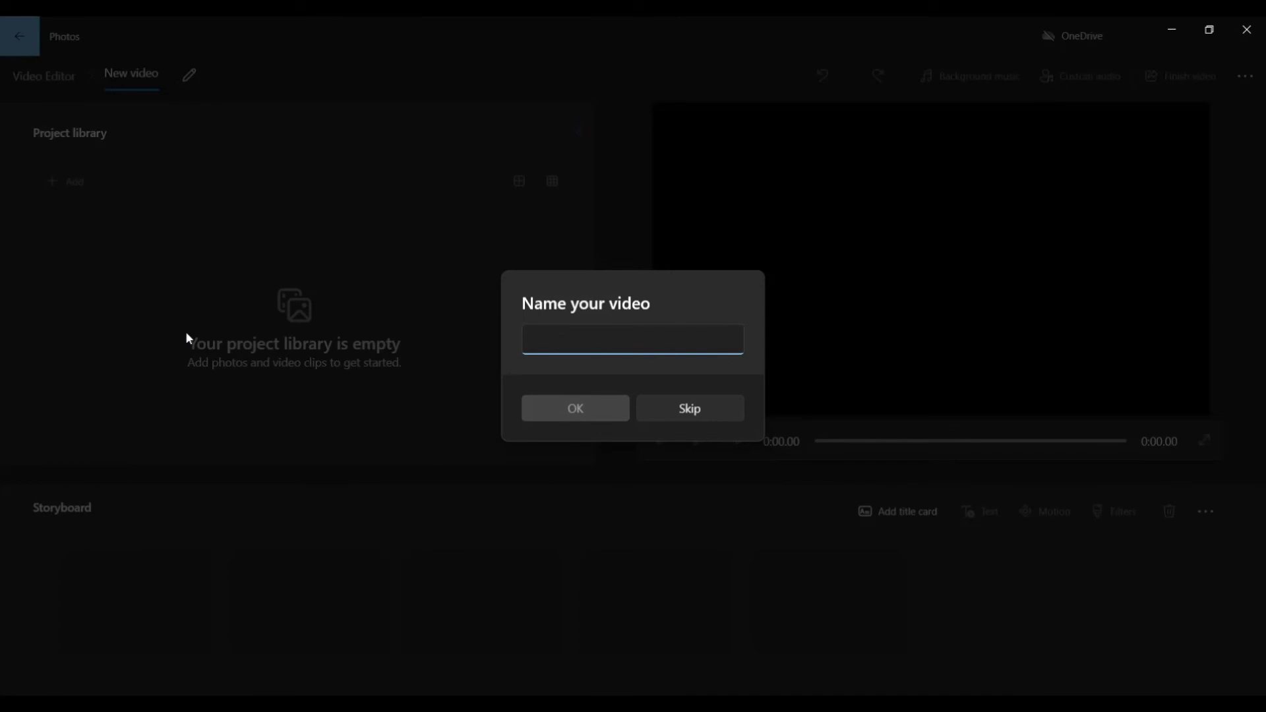
type("Test")
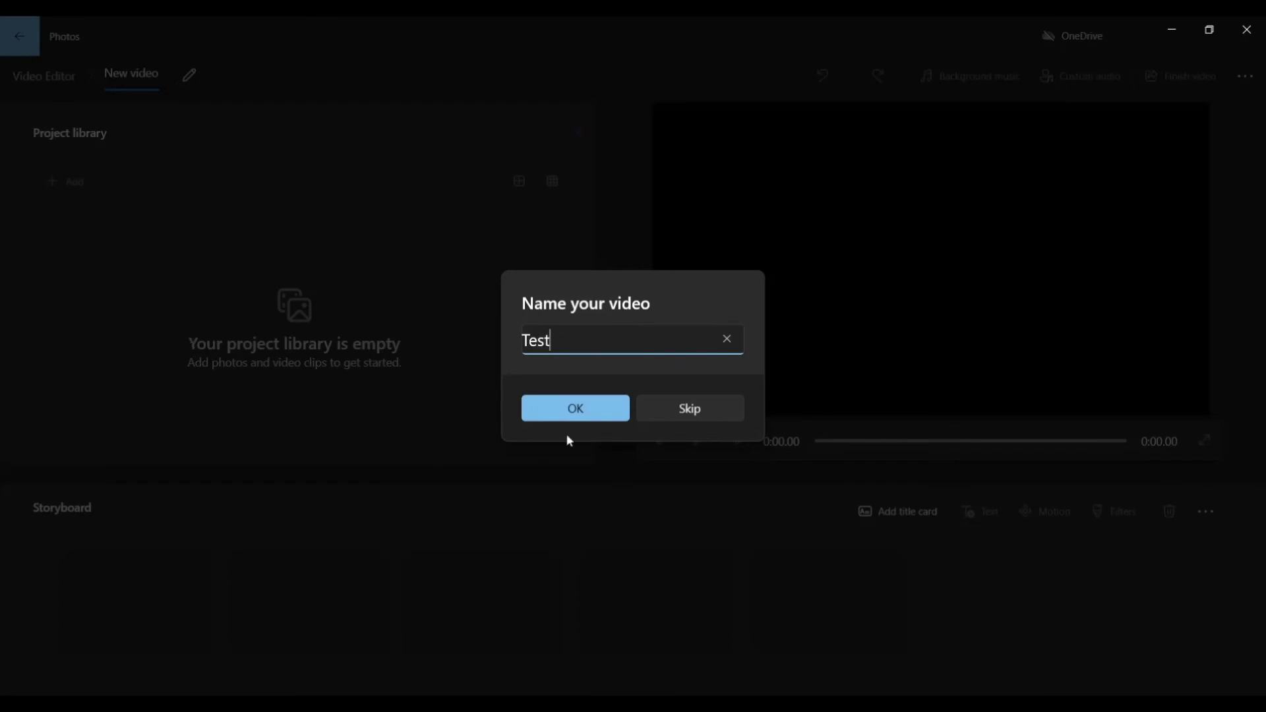
left_click(580, 408)
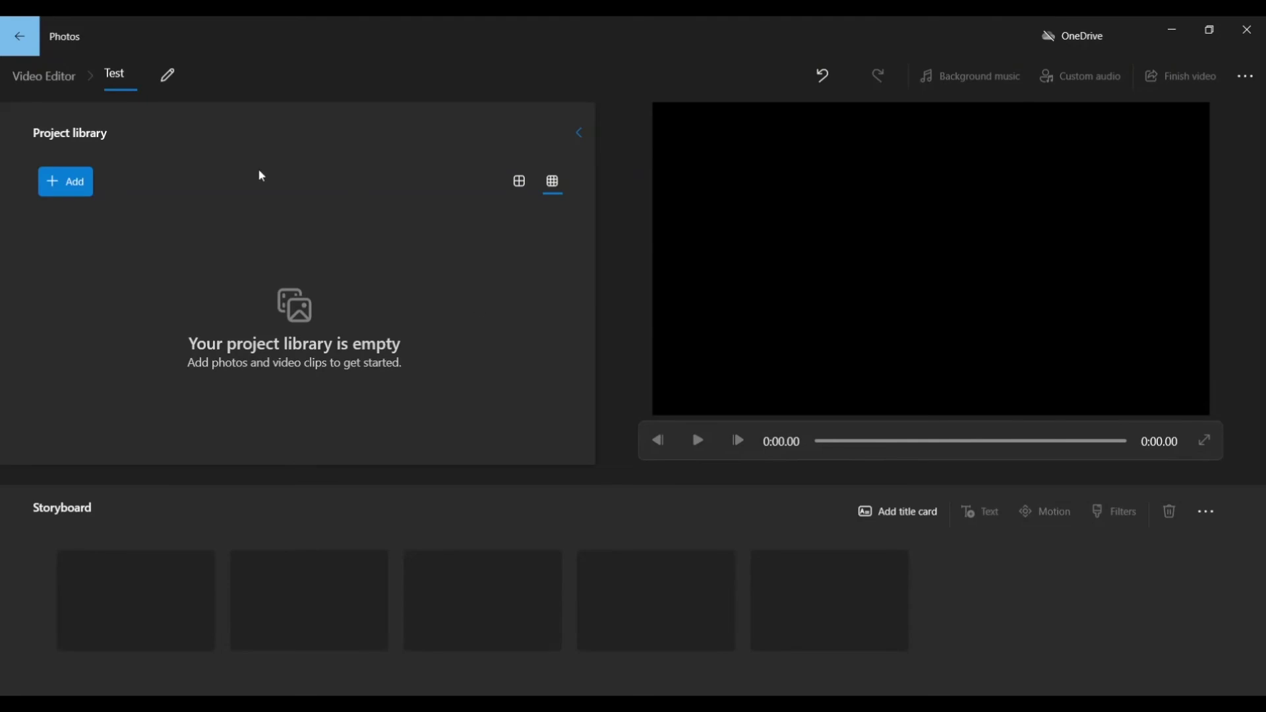
Import frames kfxview0001 through kfxview2999 from this PC into the Test project library
left_click(79, 180)
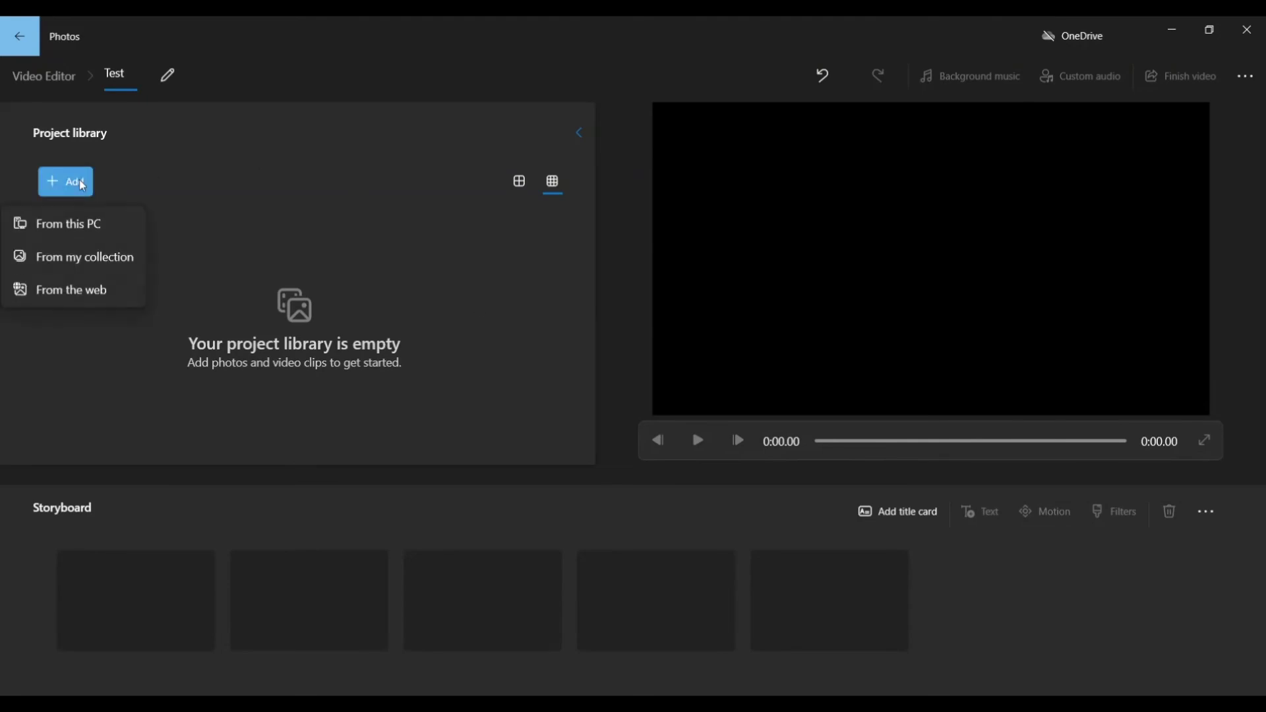
left_click(99, 226)
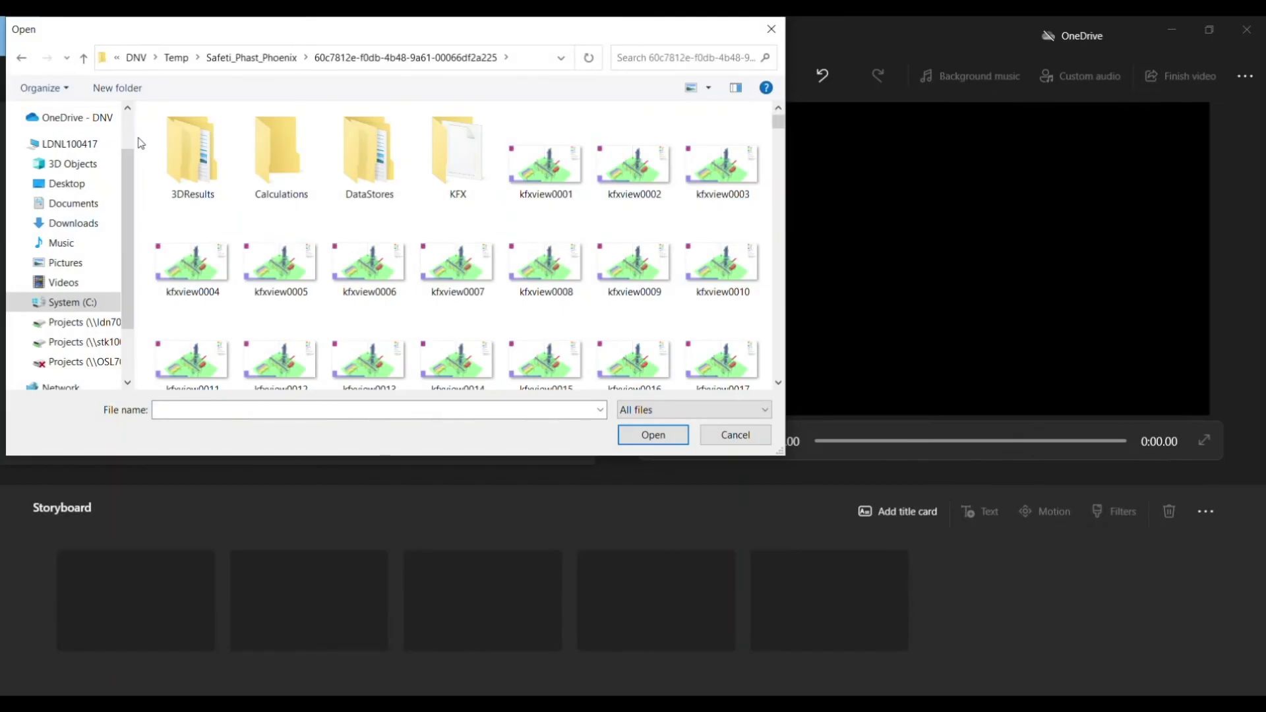
left_click(561, 166)
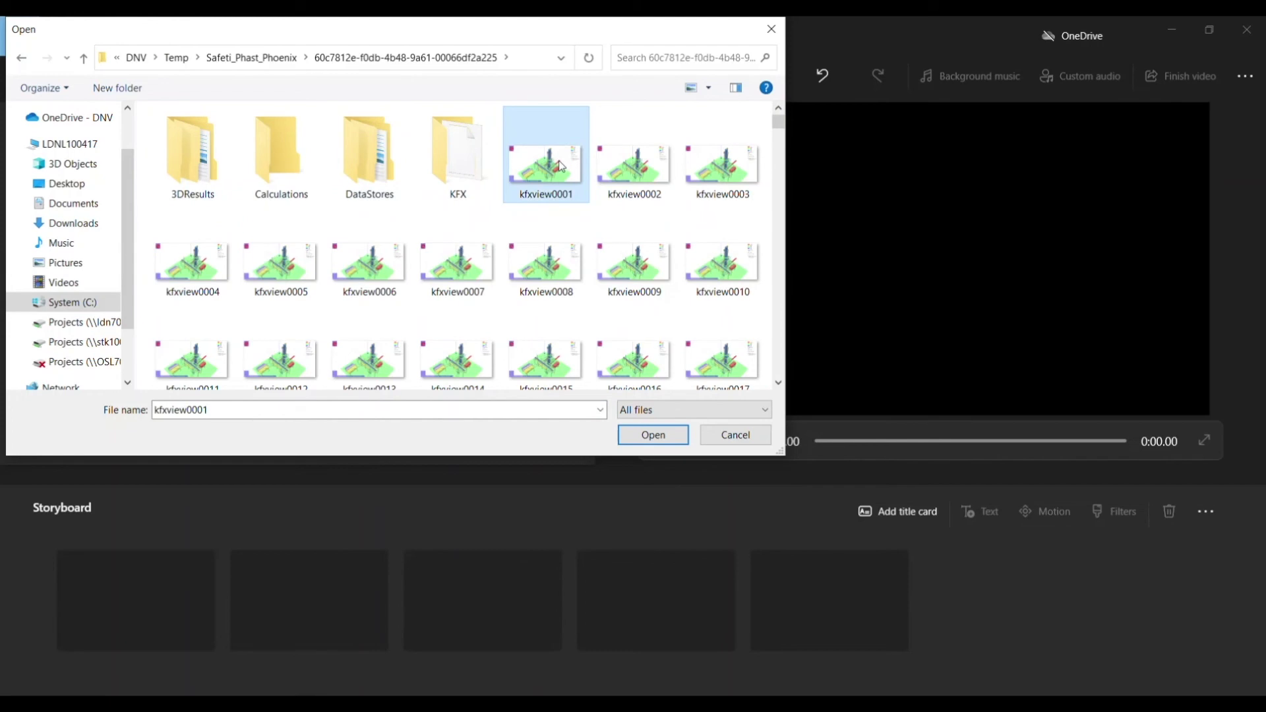
left_click_drag(779, 124, 780, 379)
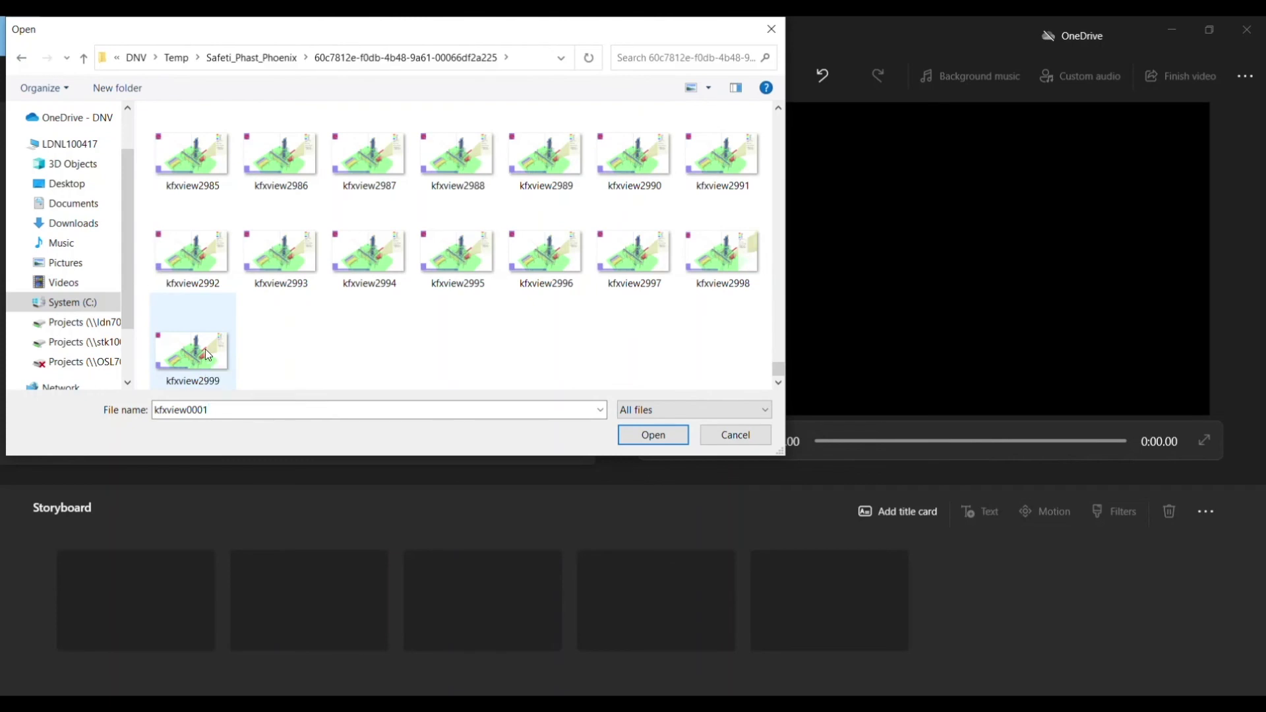
left_click(210, 354, "shift")
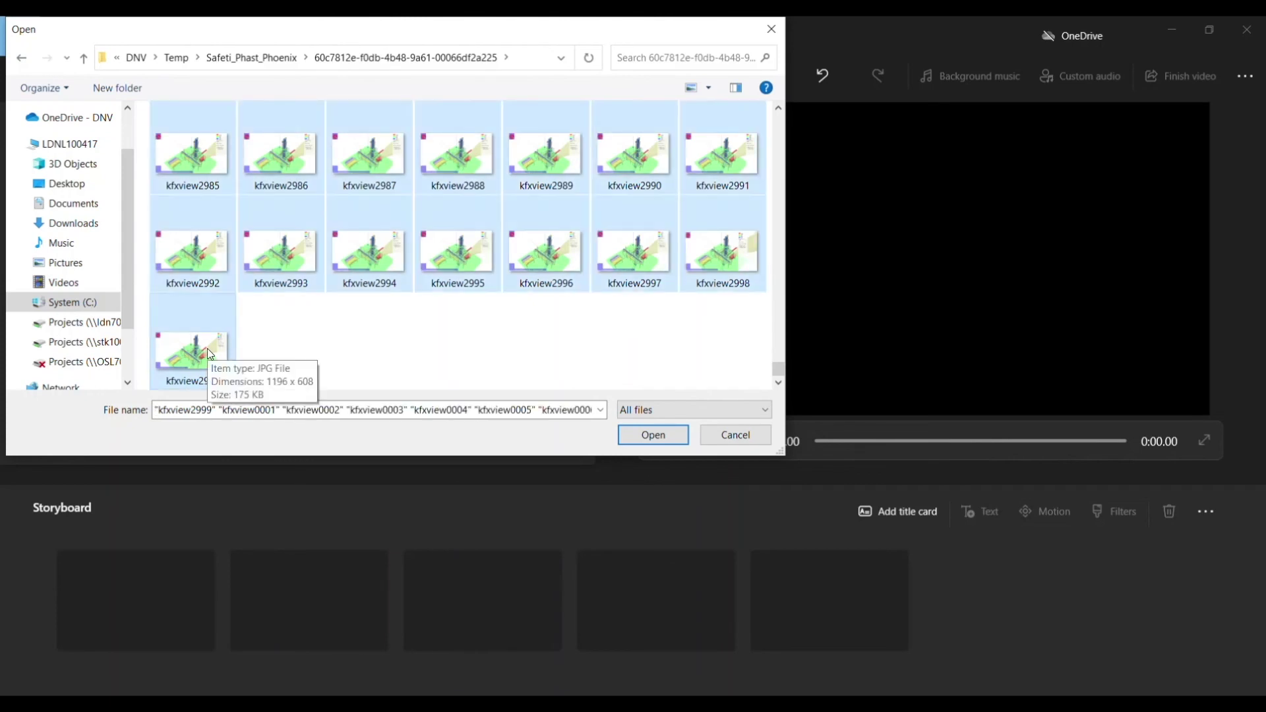
left_click(638, 436)
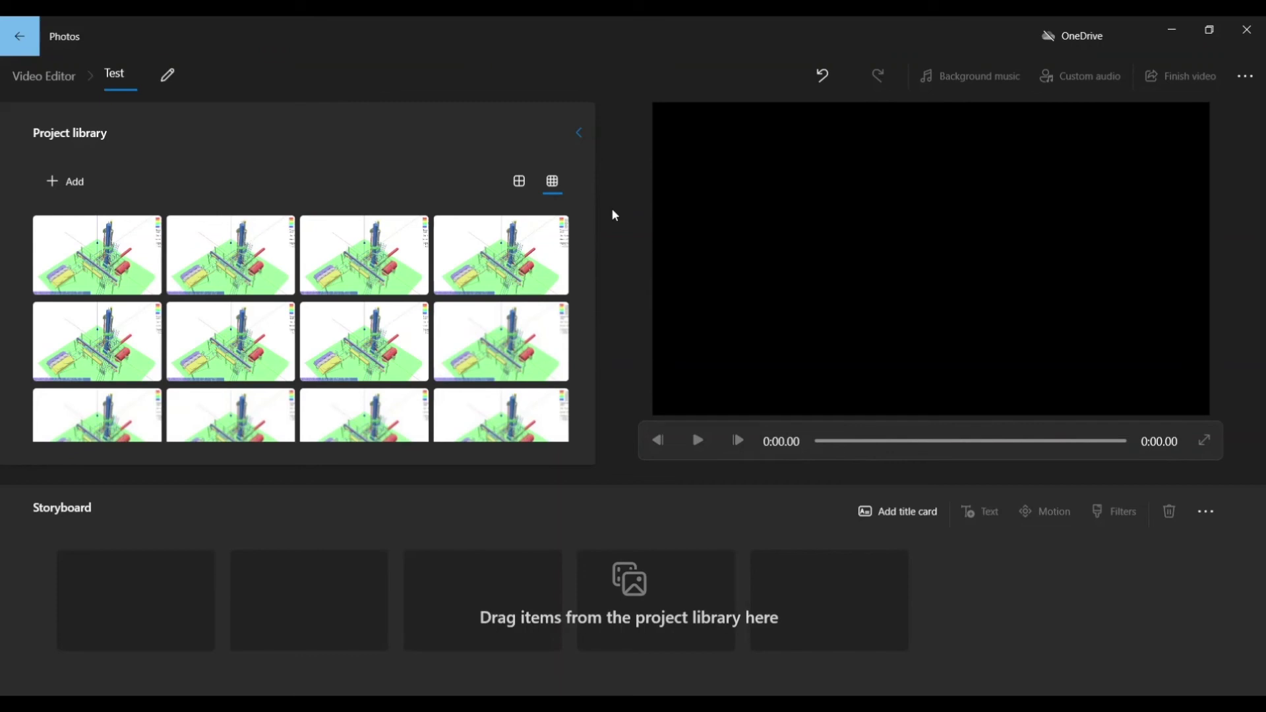
Select all library frames and place them on the storyboard as 3-second clips
left_click(135, 260)
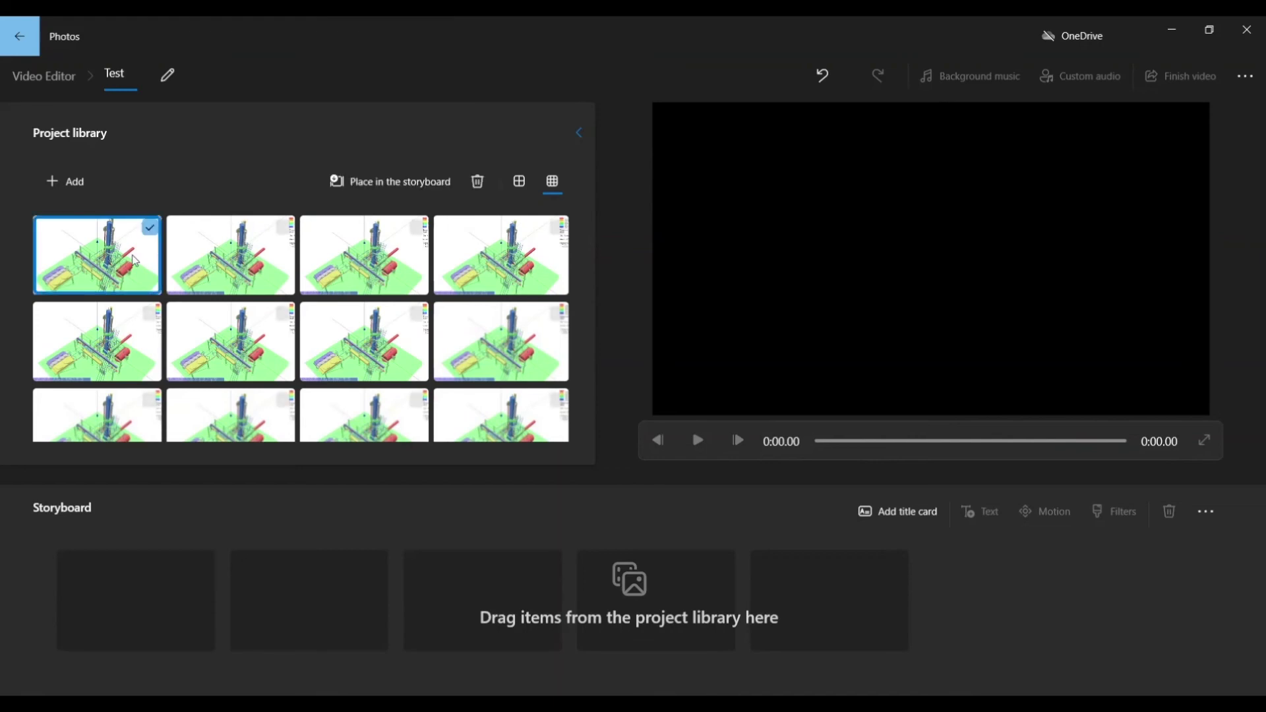
key("ctrl+a")
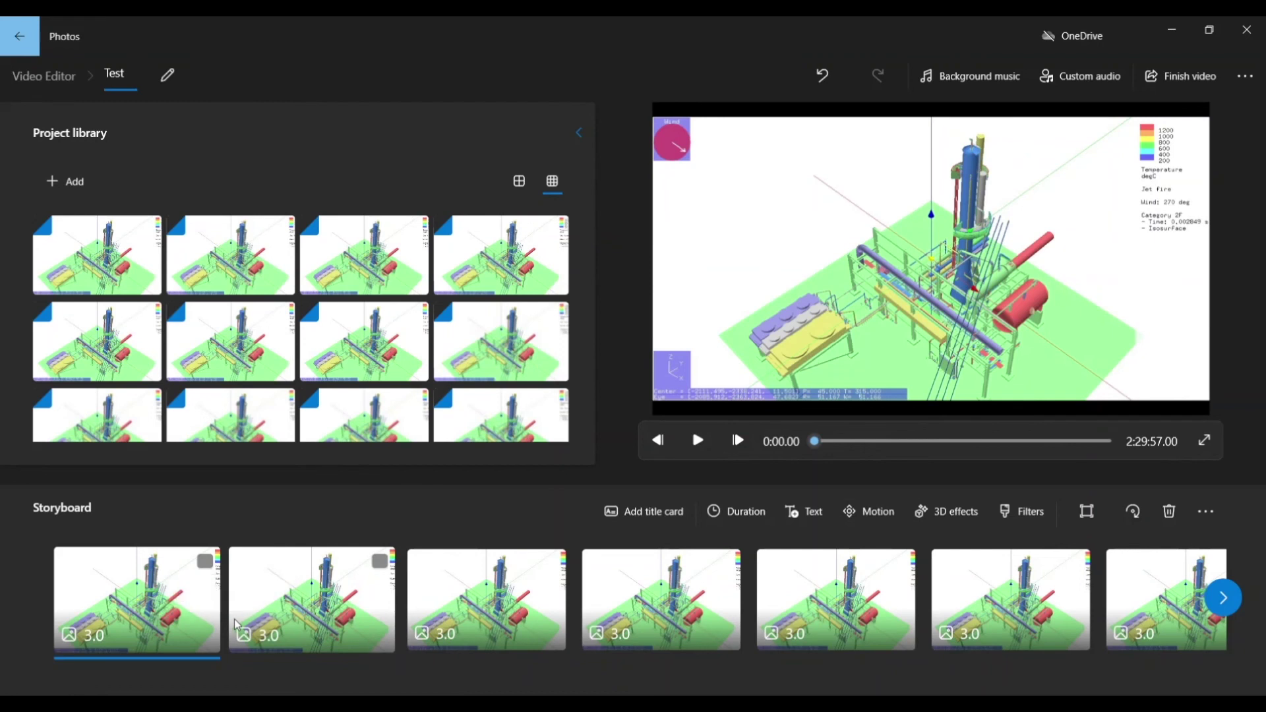
left_click(207, 563)
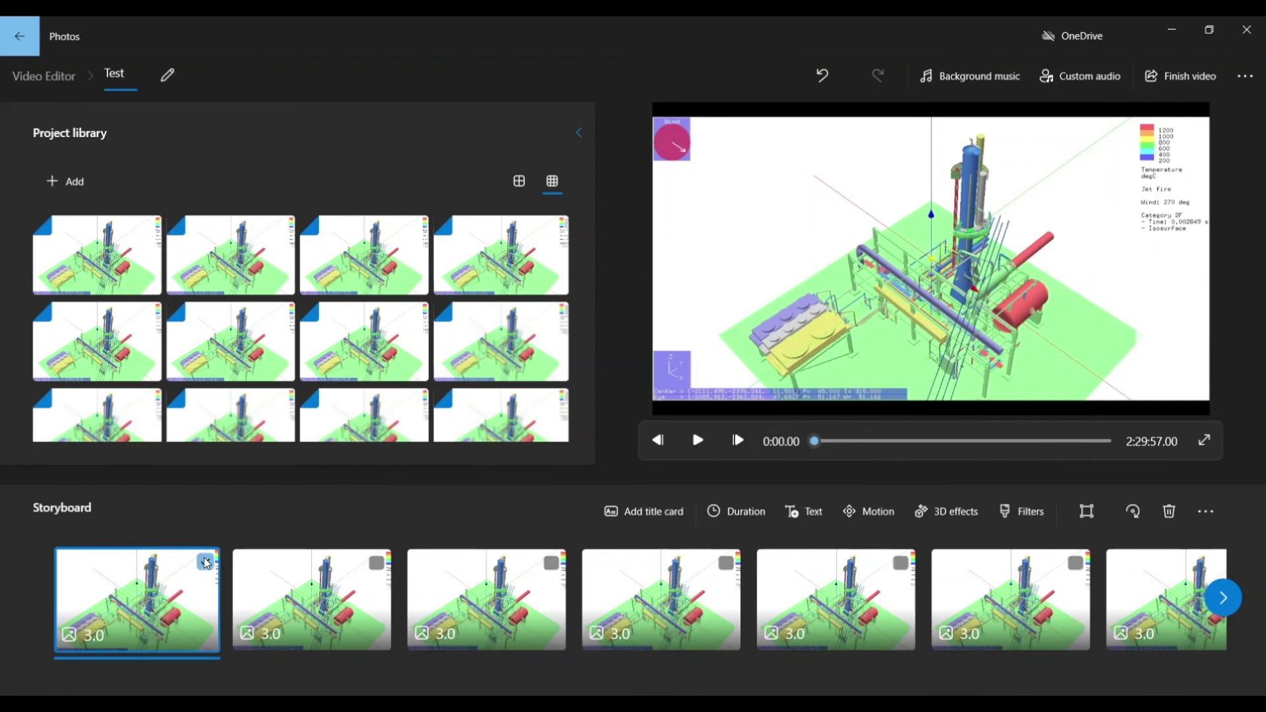
Give all storyboard clips a custom duration of 0.1 seconds
key("ctrl+a")
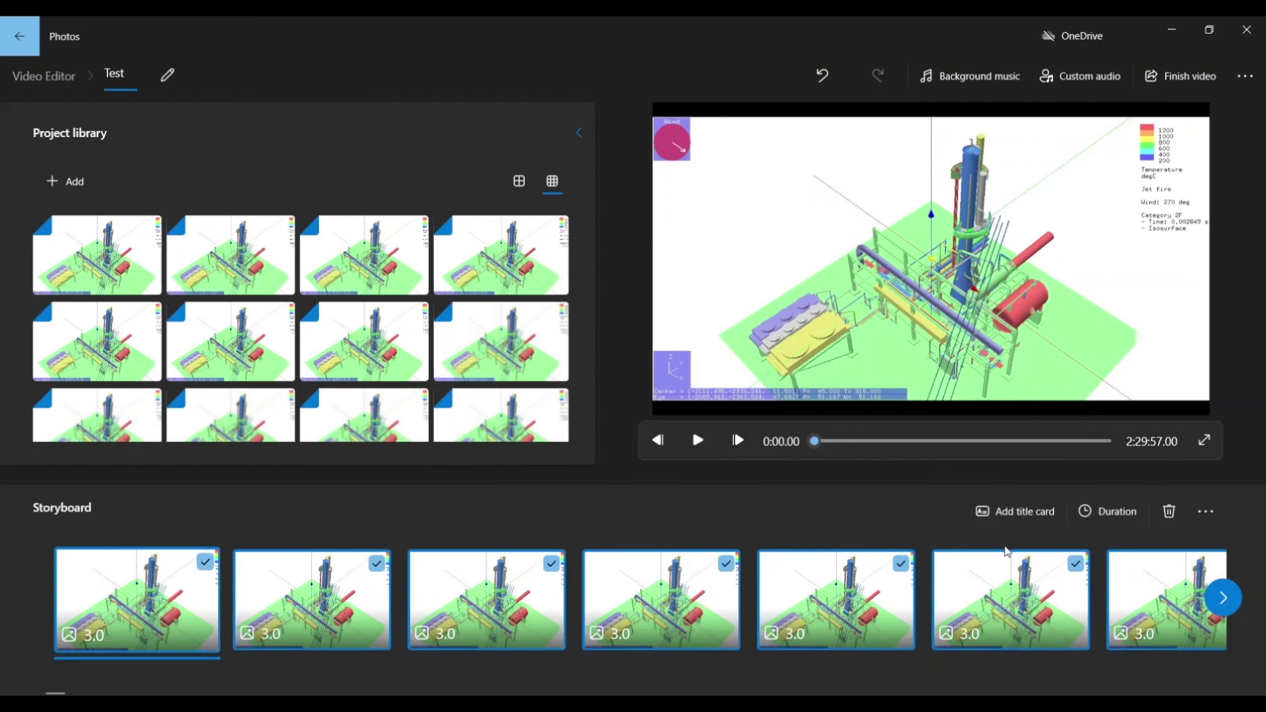
left_click(1108, 512)
type("0.1")
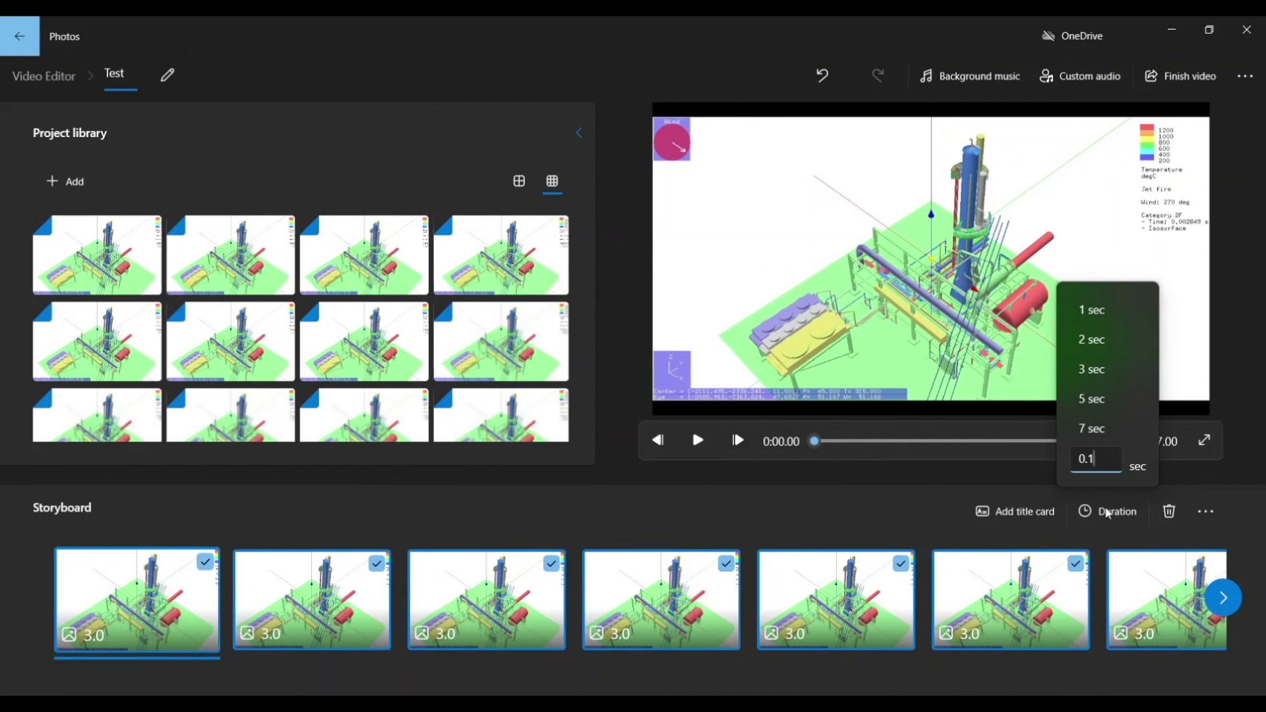
key("Return")
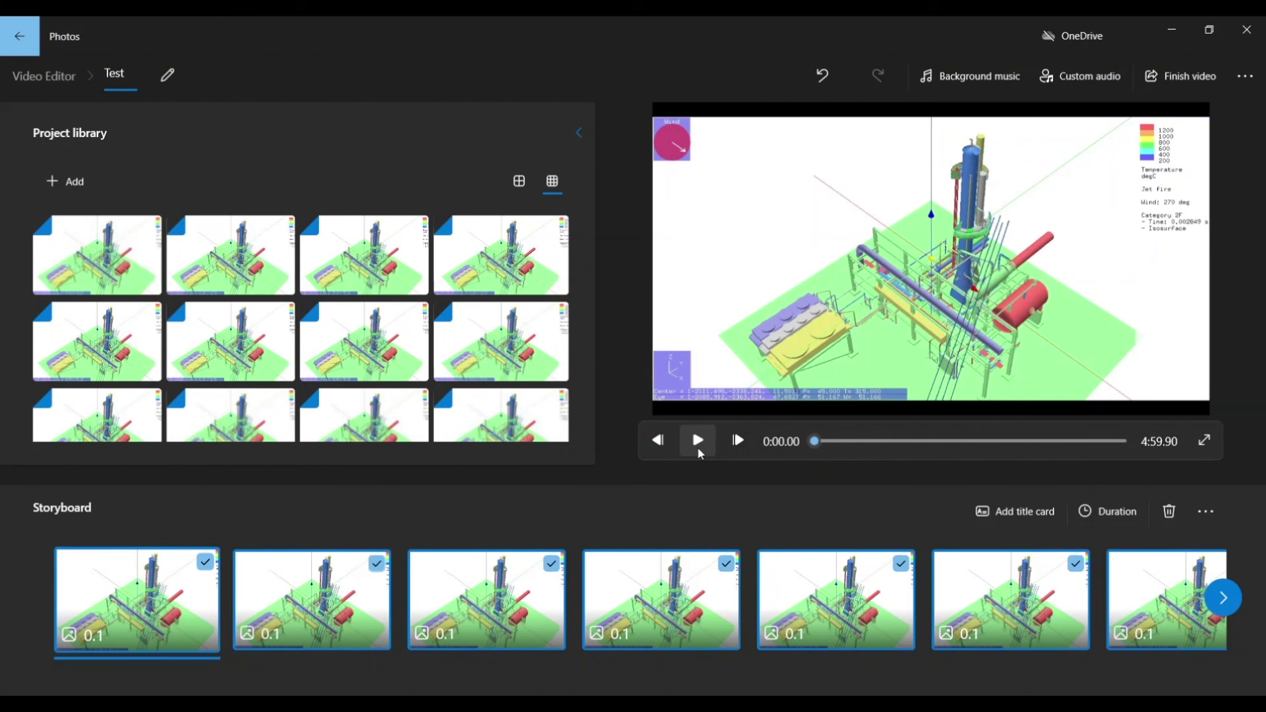
Export the video at High 1080p quality as 'Test' in the Pictures folder
left_click(1198, 81)
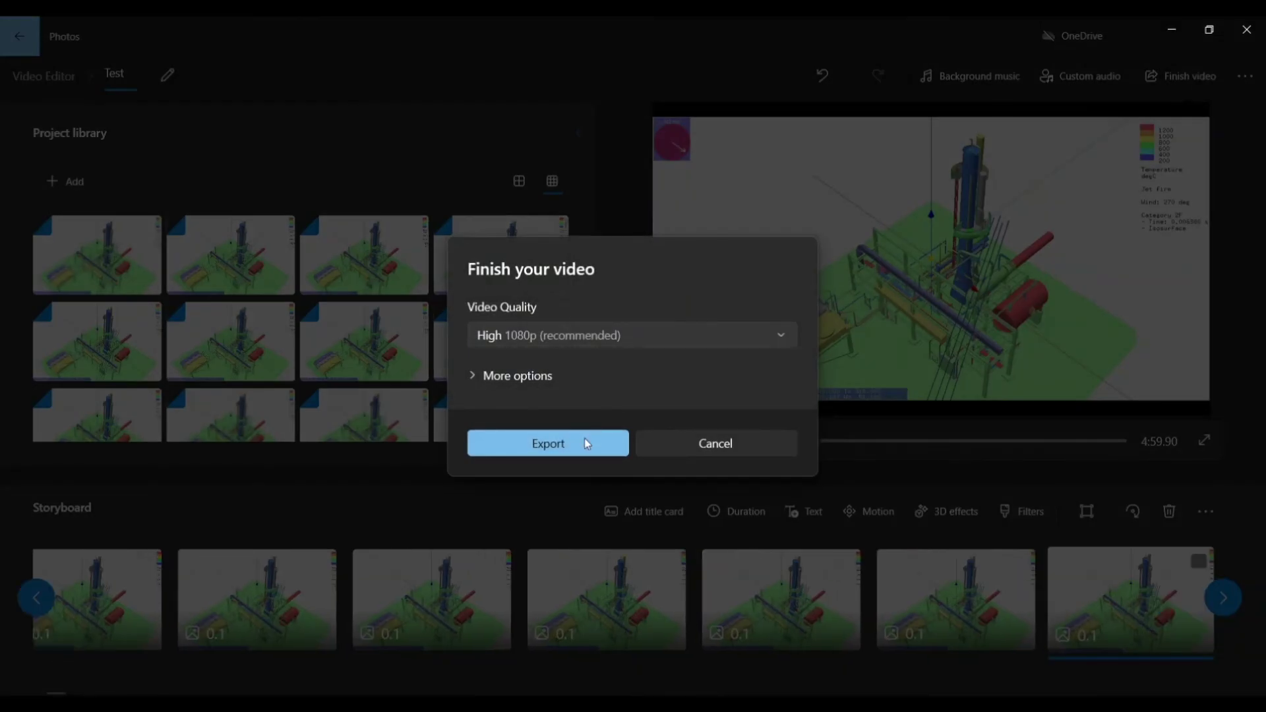
left_click(588, 449)
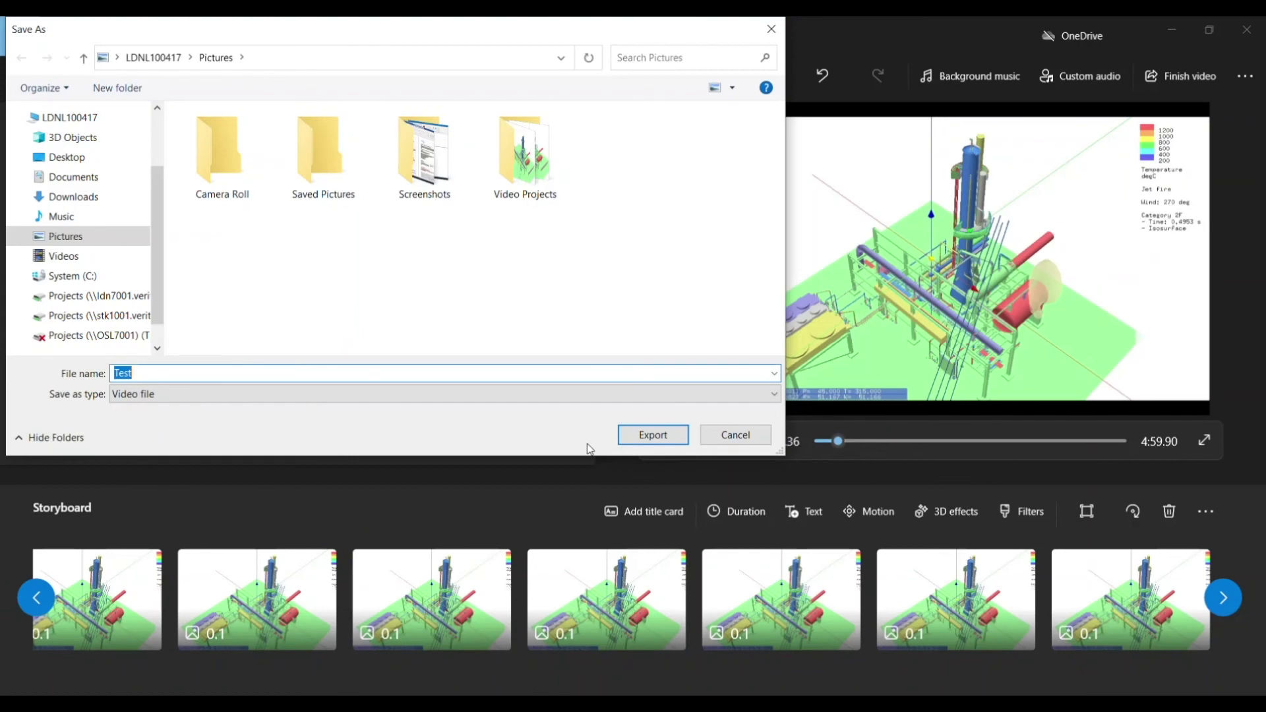
left_click(679, 438)
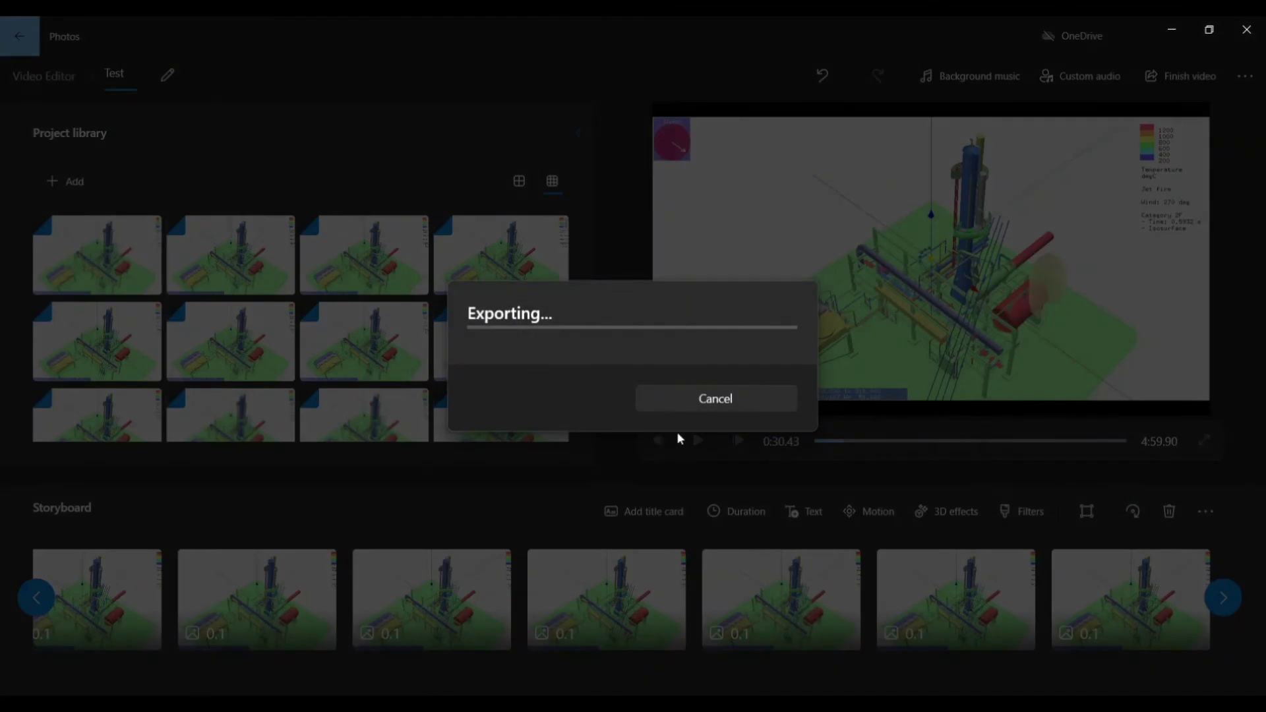